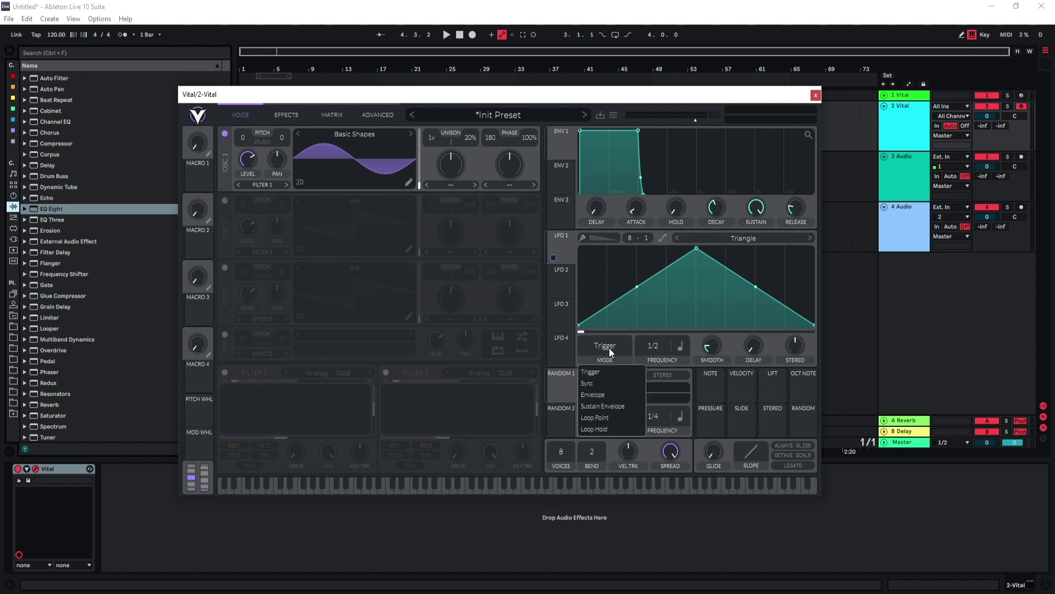
Step: Set LFO 1 to Envelope mode at 2/1 and reshape its triangle into a steep rise, slow climb and late peak, testing with a note
click(598, 397)
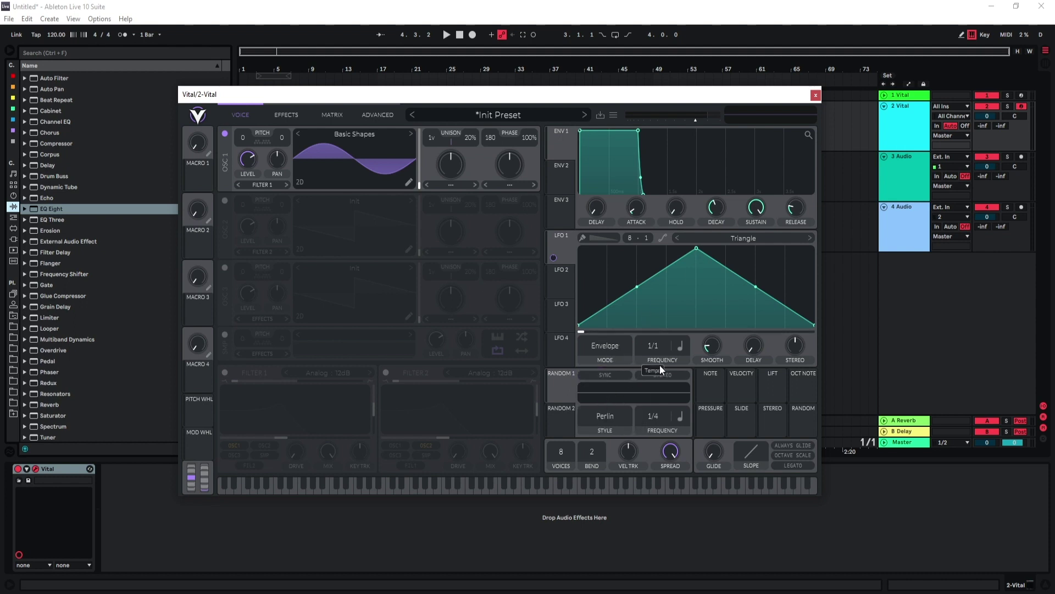
drag(672, 328, 796, 277)
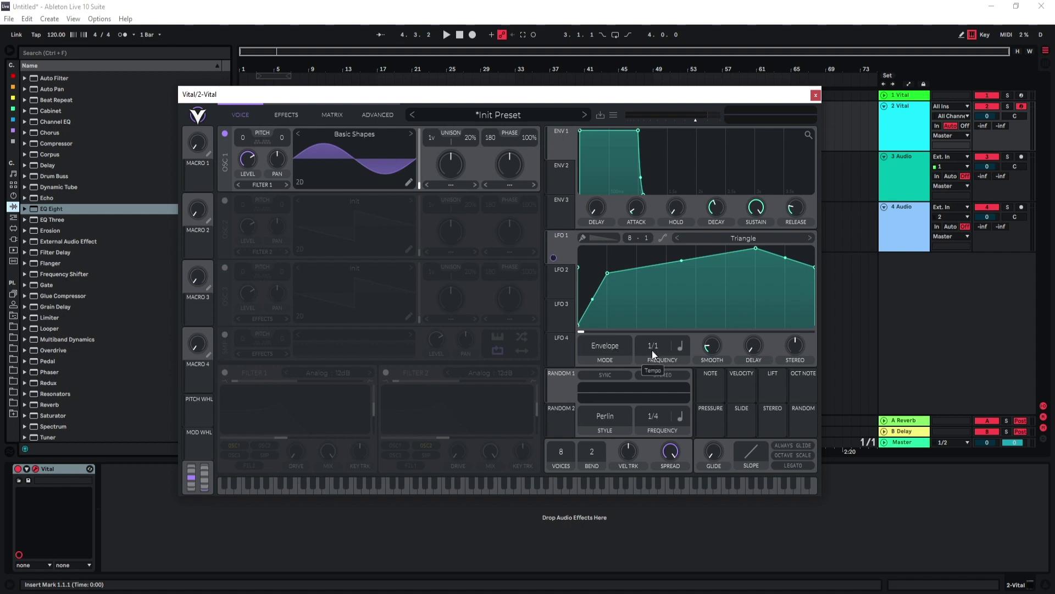
key(a)
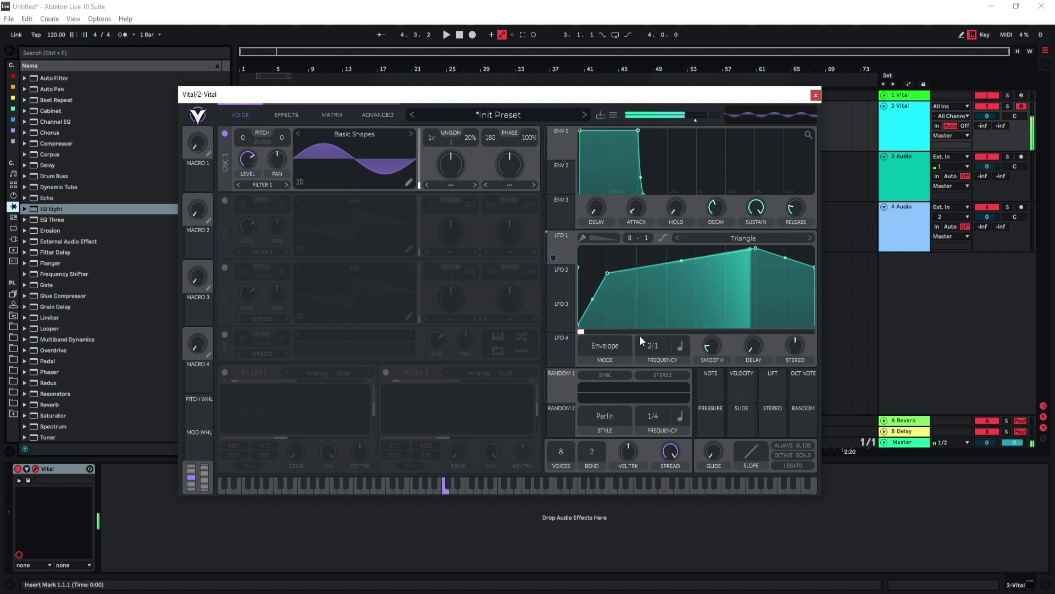
Step: Enable oscillators 2 and 3 and transpose oscillator 1 to -12 semitones, testing the result with a note
click(225, 201)
click(224, 266)
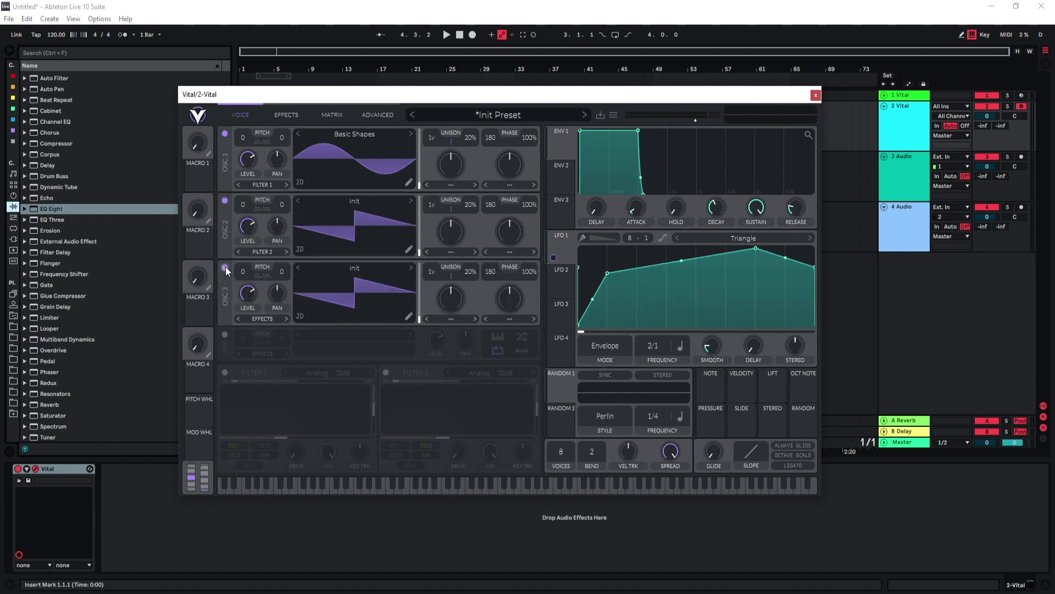
drag(242, 137, 245, 201)
key(a)
Step: Enable Filter 1, route oscillators 2 and 3 into it as well, then raise its cutoff and lower its resonance
click(224, 373)
click(265, 446)
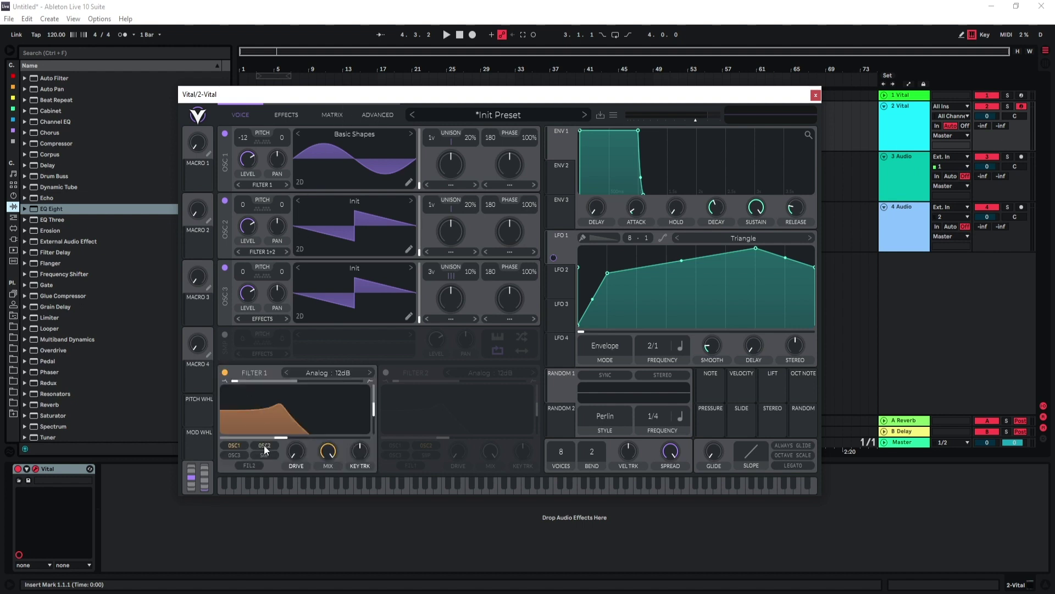
click(231, 454)
drag(282, 437, 273, 384)
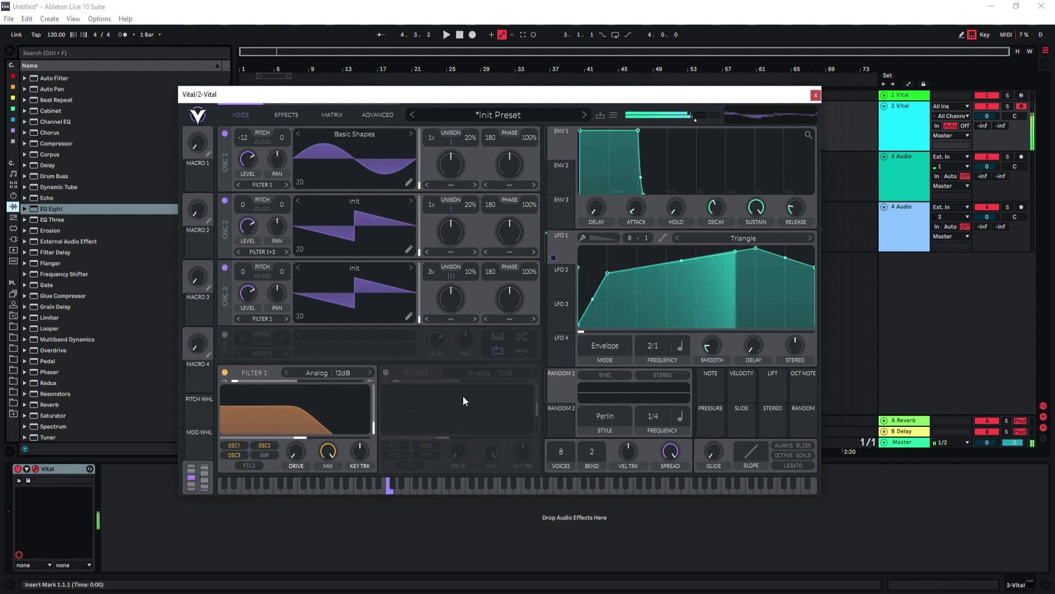
Step: Enable the Soft Clip distortion effect and raise its drive strongly, testing it with a note
click(285, 116)
click(225, 250)
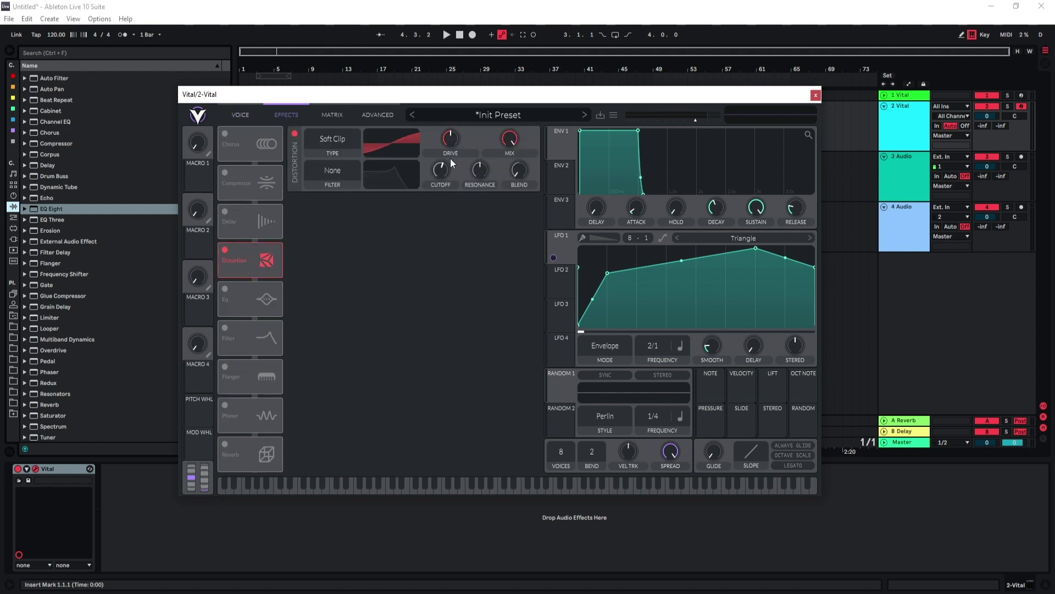
drag(452, 145, 454, 122)
key(a)
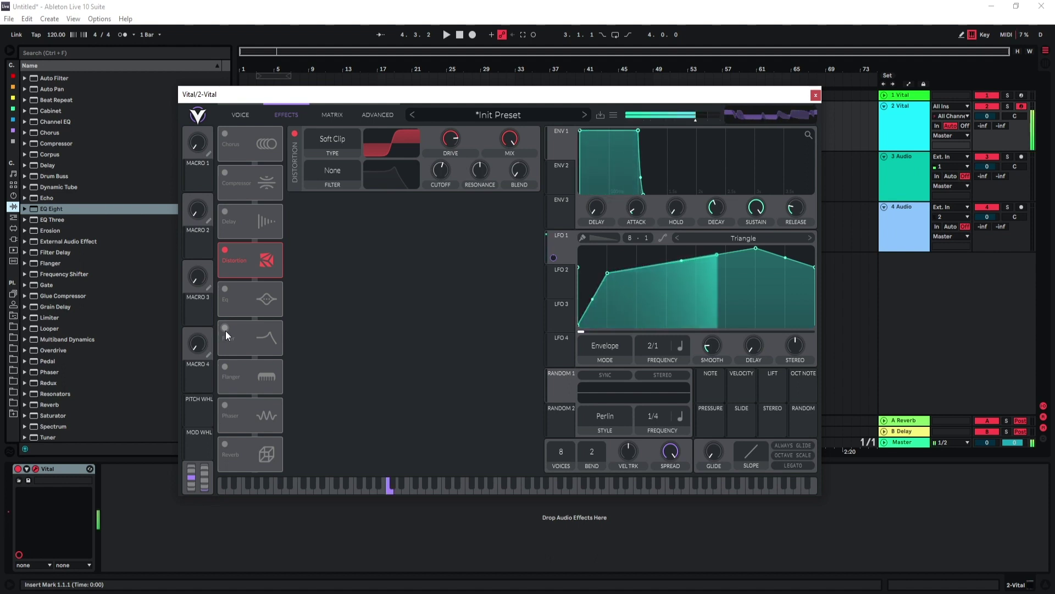
Step: Enable the EQ with a boosted low-mid band whose cutoff is modulated by LFO 1, and lower the synth's output volume to -14.28 dB
click(225, 288)
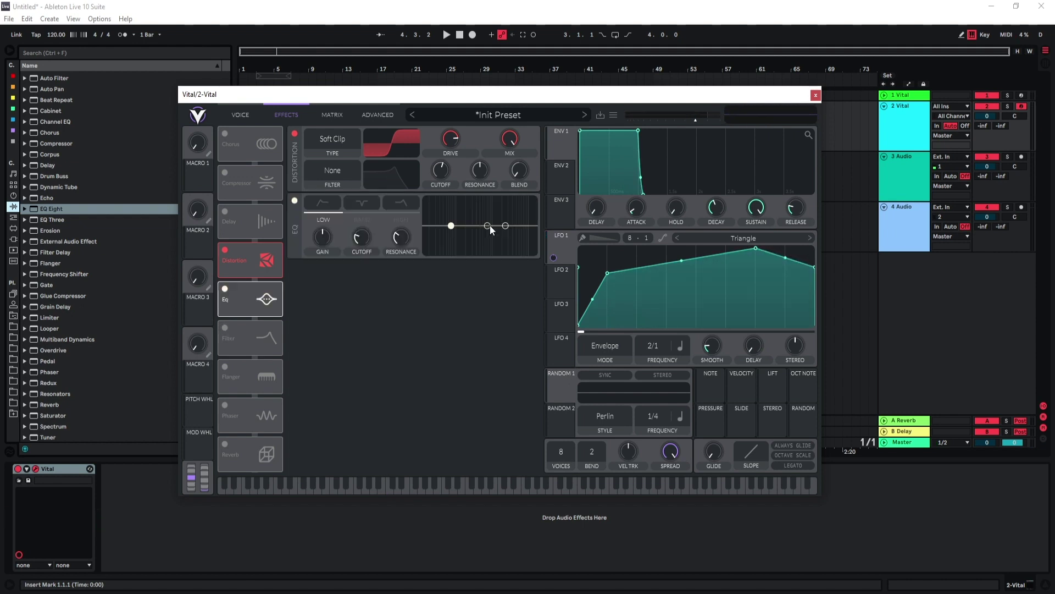
drag(488, 223, 453, 206)
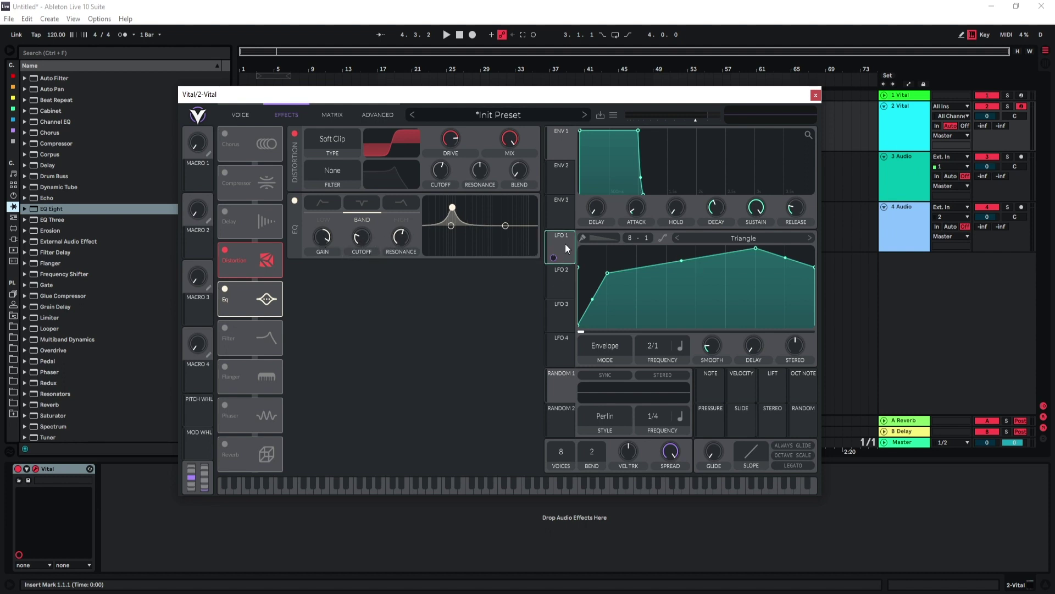
drag(553, 258, 362, 237)
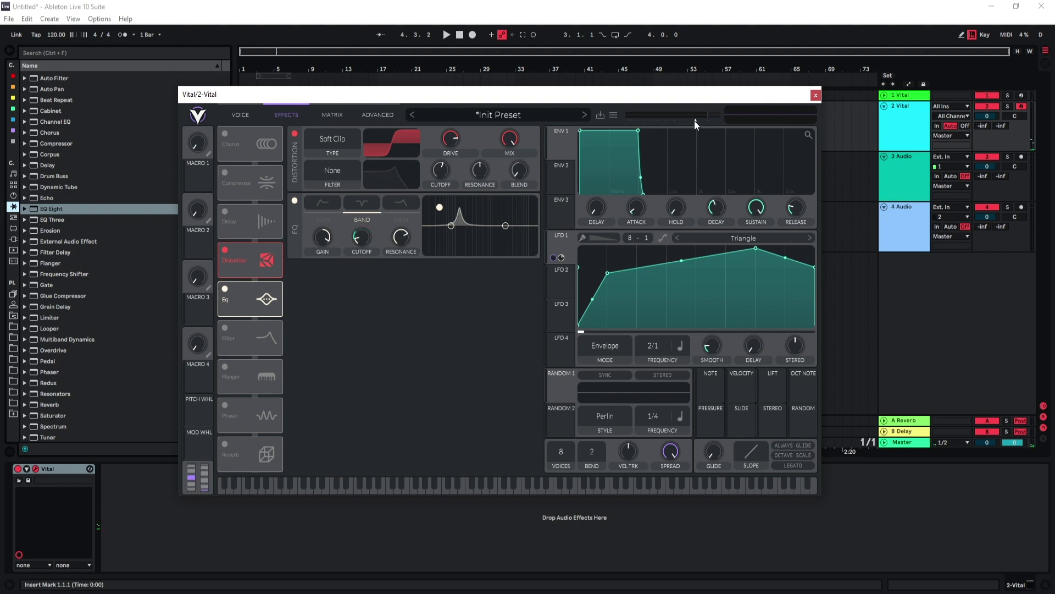
drag(693, 120, 681, 120)
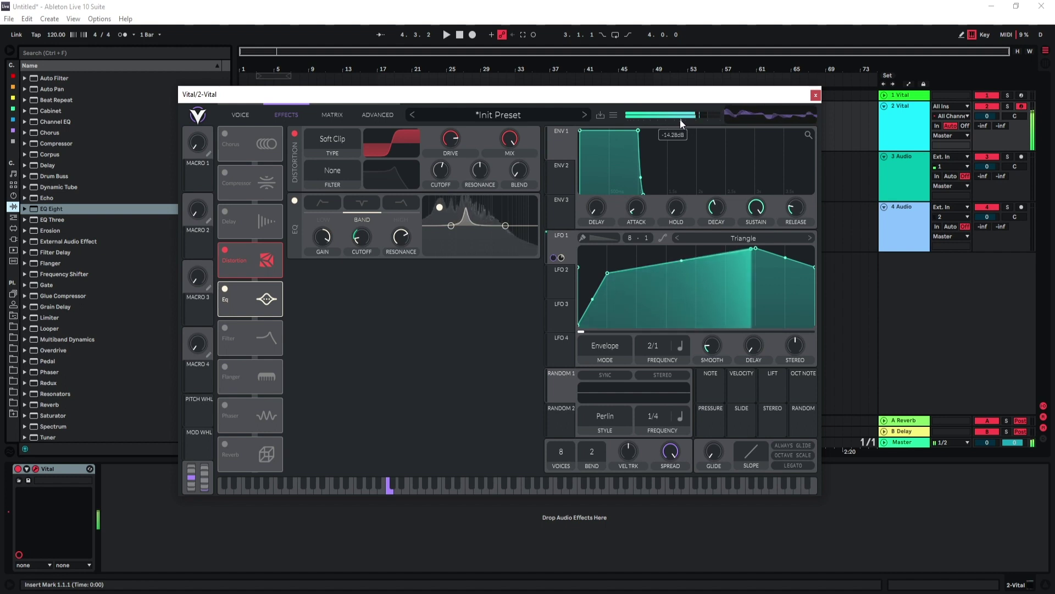
Step: Enable the Analog 12dB filter effect, remove its resonance and raise its cutoff
click(224, 328)
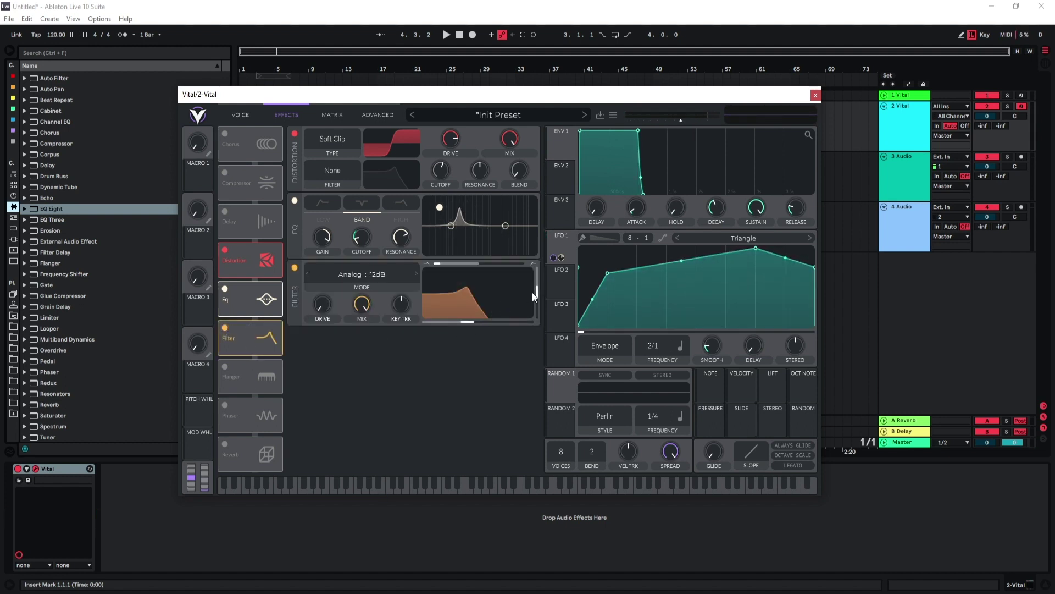
drag(532, 292, 532, 300)
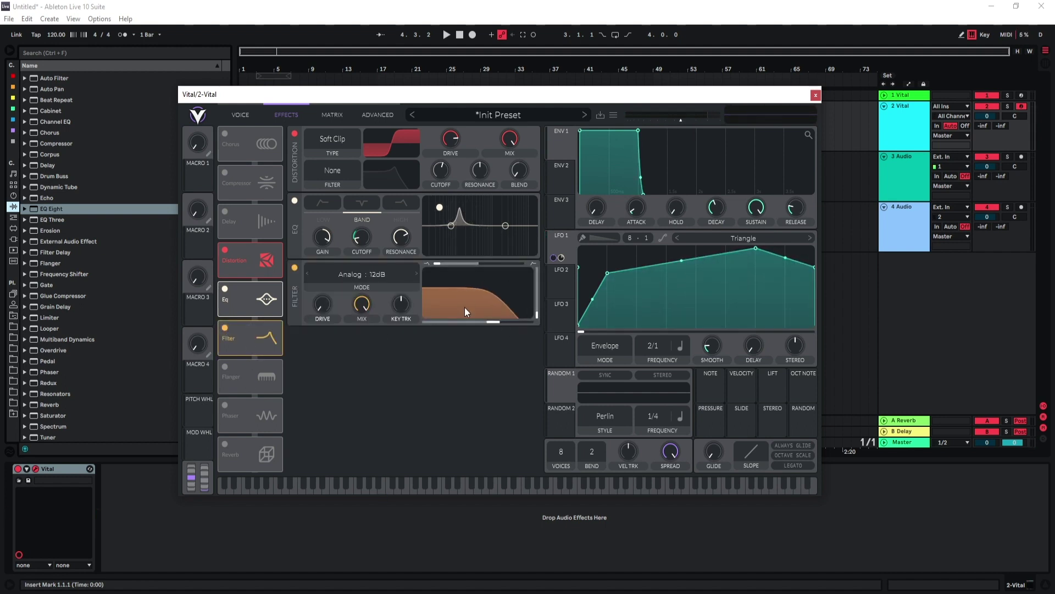
drag(466, 312, 490, 323)
Step: Enable the reverb effect, increase its mix and size, and pull down its high shelf
click(225, 444)
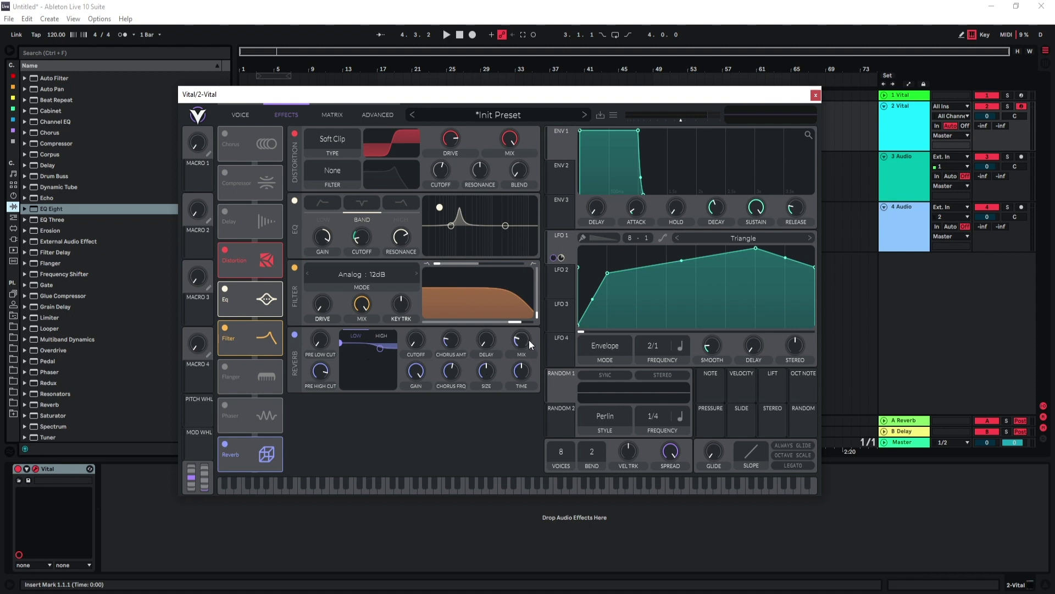
drag(524, 344, 525, 300)
drag(487, 371, 486, 352)
drag(379, 347, 381, 373)
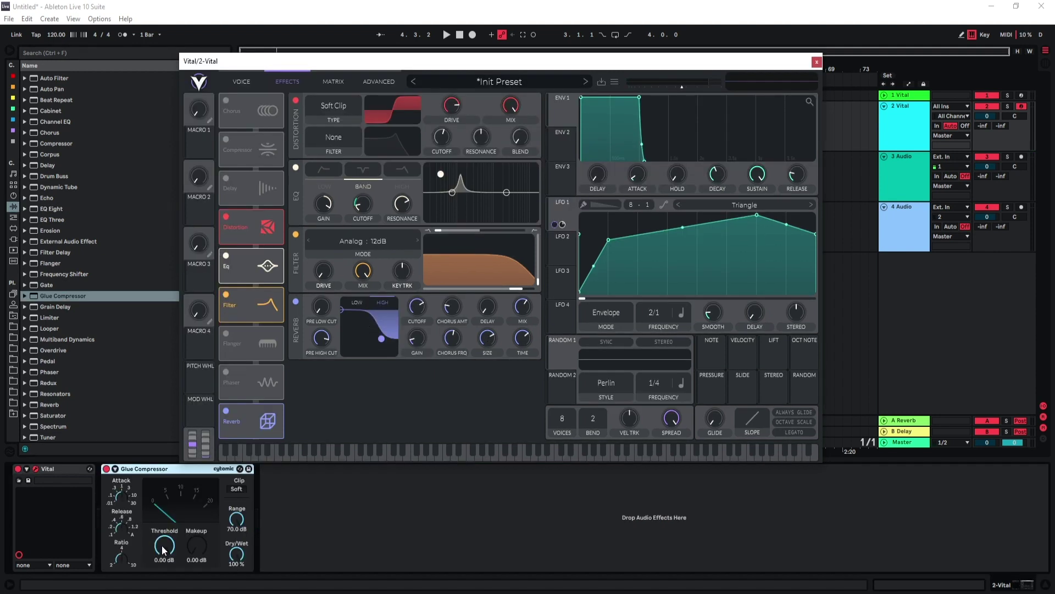
Step: Set the Glue Compressor's threshold to -9.84 dB and makeup to 8.10 dB, then audition the sound one octave lower
drag(163, 550, 196, 540)
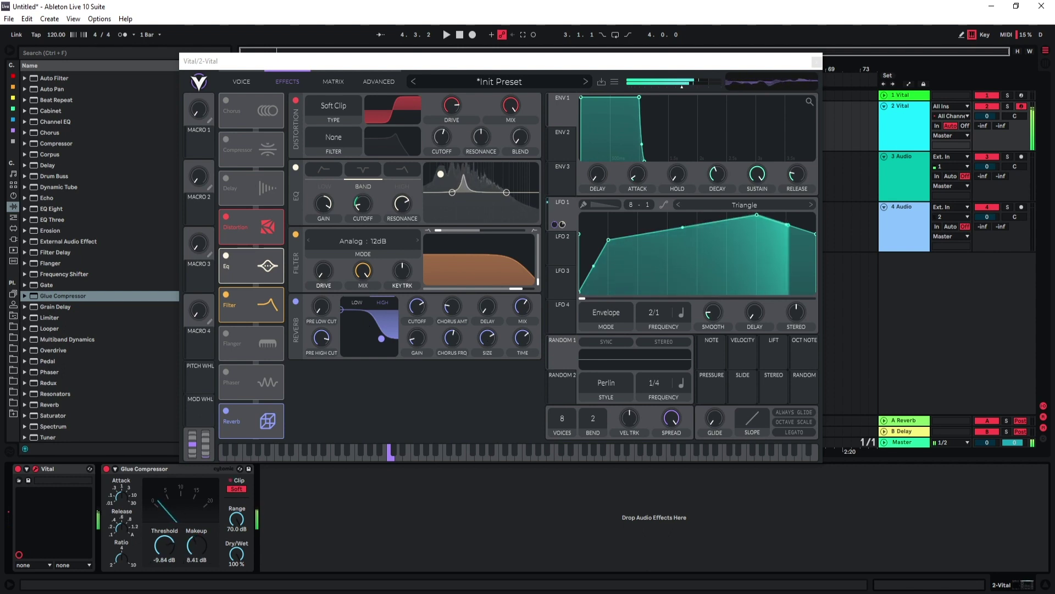
drag(199, 519, 199, 522)
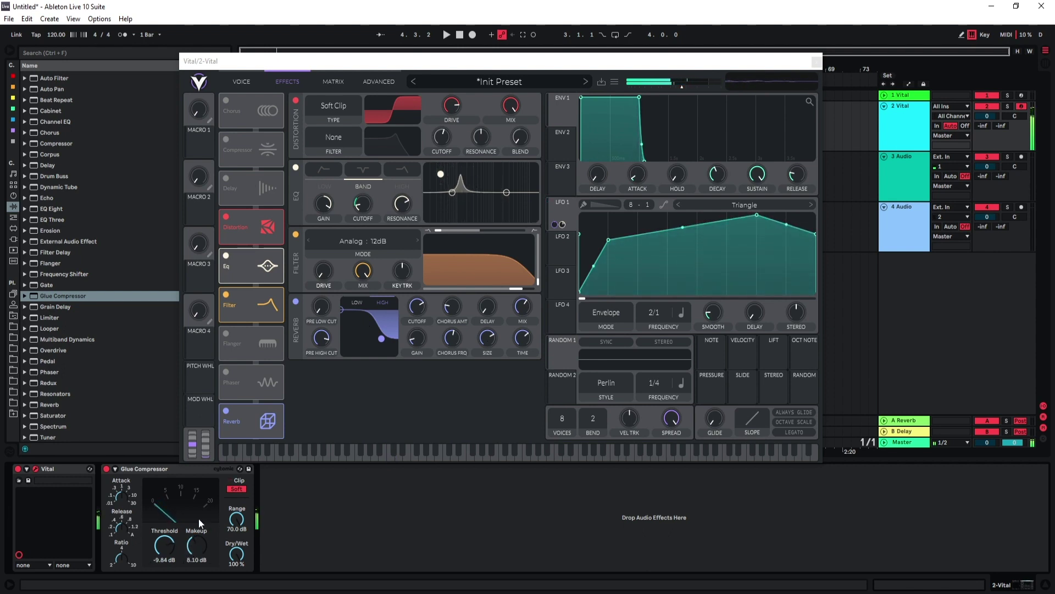
click(480, 368)
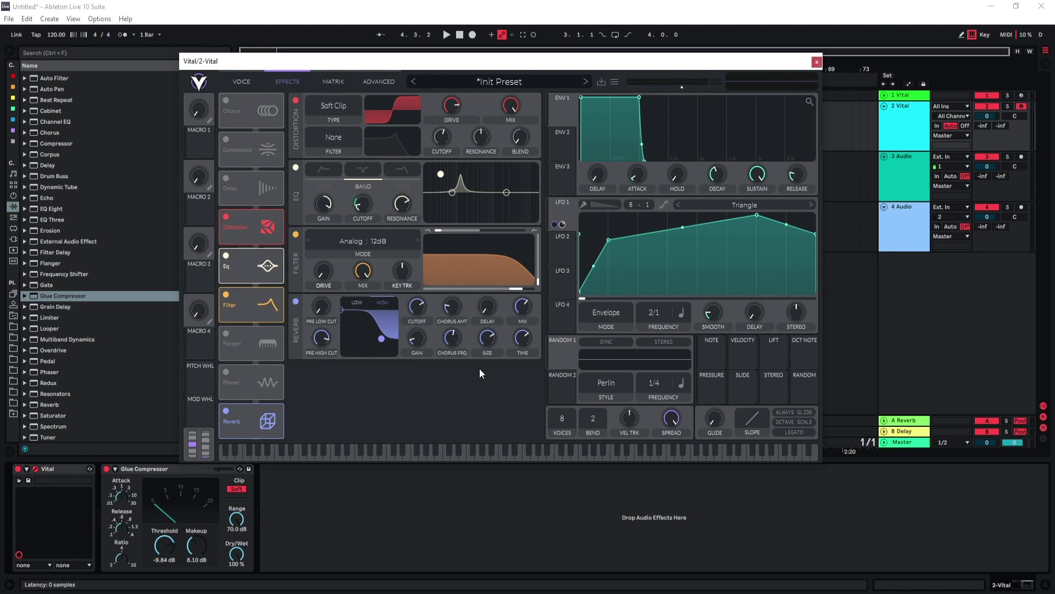
key(z)
key(a)
Step: Lower the filter effect's cutoff and modulate it with LFO 1
drag(516, 288, 485, 287)
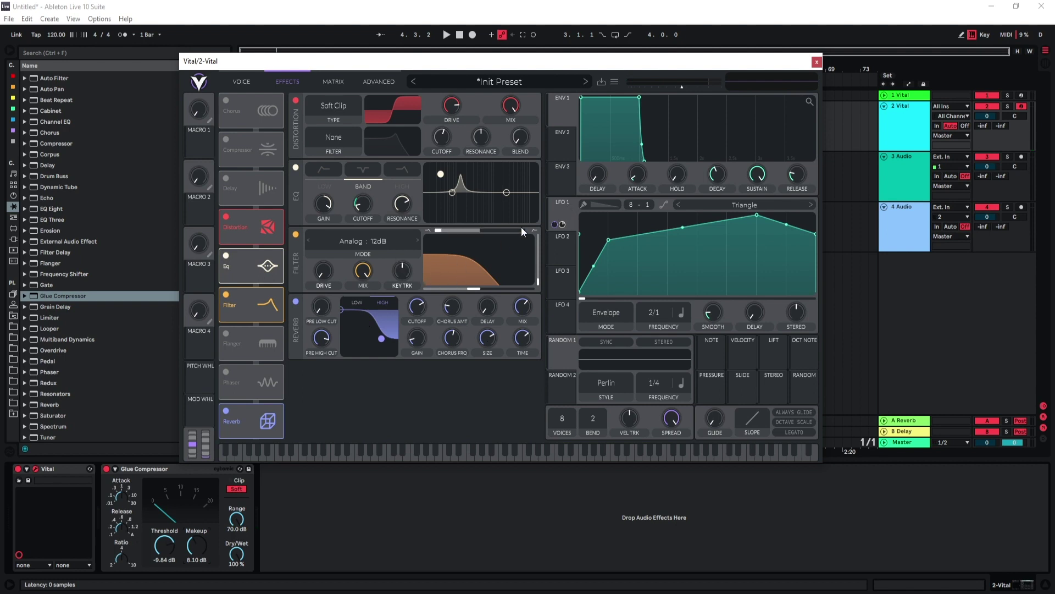
drag(563, 225, 480, 281)
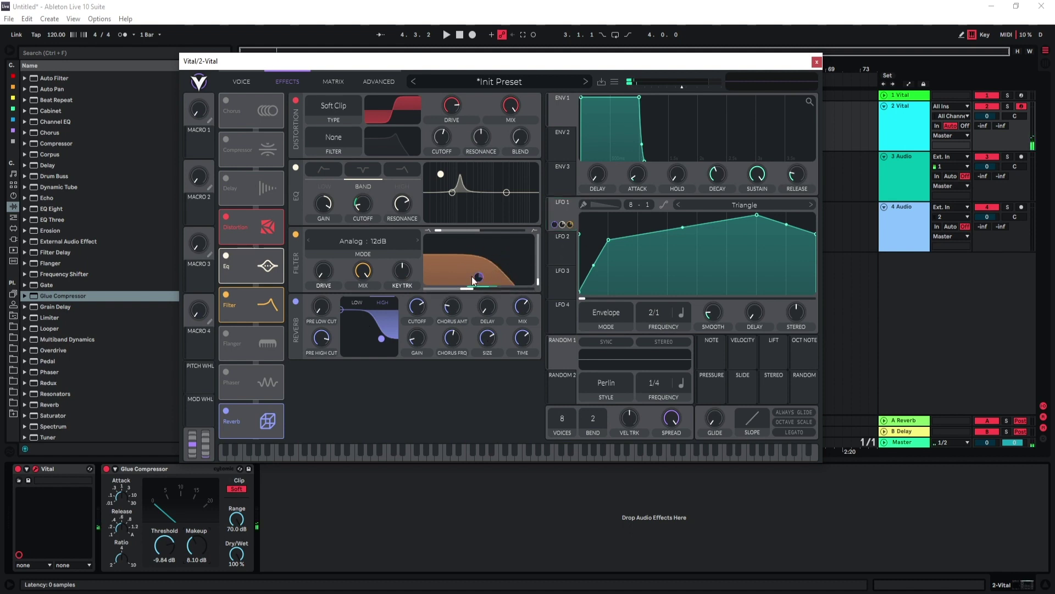
mouse_move(479, 286)
Step: Lengthen the attack of ENV 1 slightly and test it with a note
drag(639, 179, 636, 159)
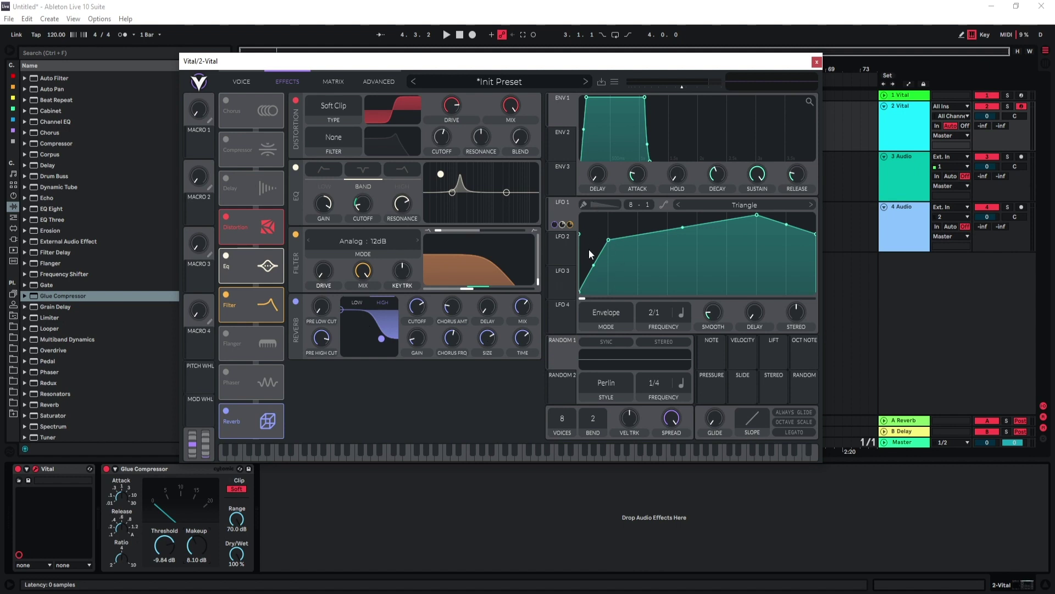
key(a)
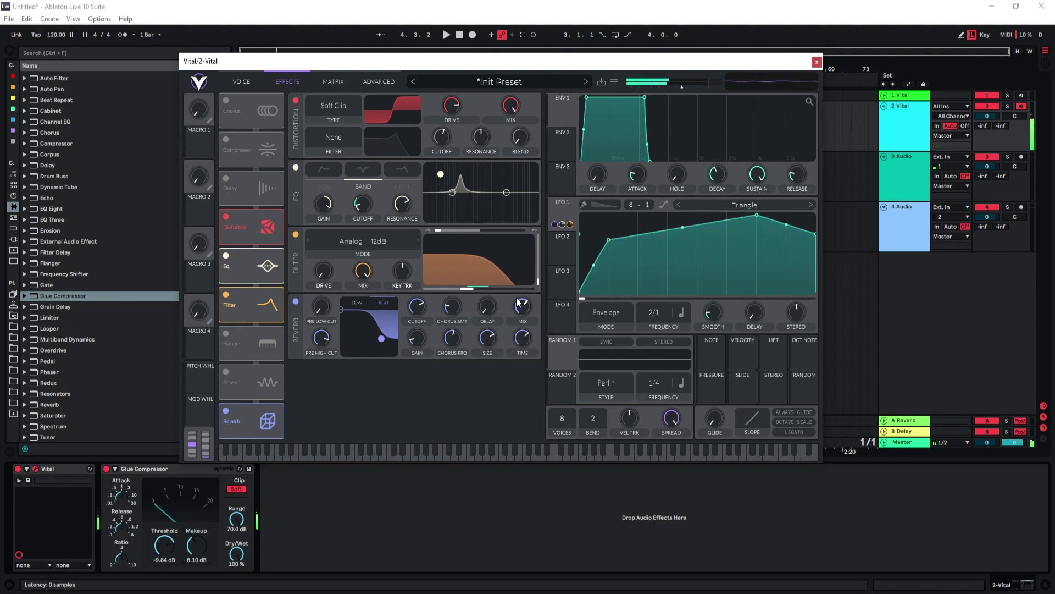
Step: Modulate Filter 1's cutoff with LFO 2 in Envelope mode at 2/1, shaping its curve as a rounded rise, long plateau and late fall
click(241, 81)
click(563, 250)
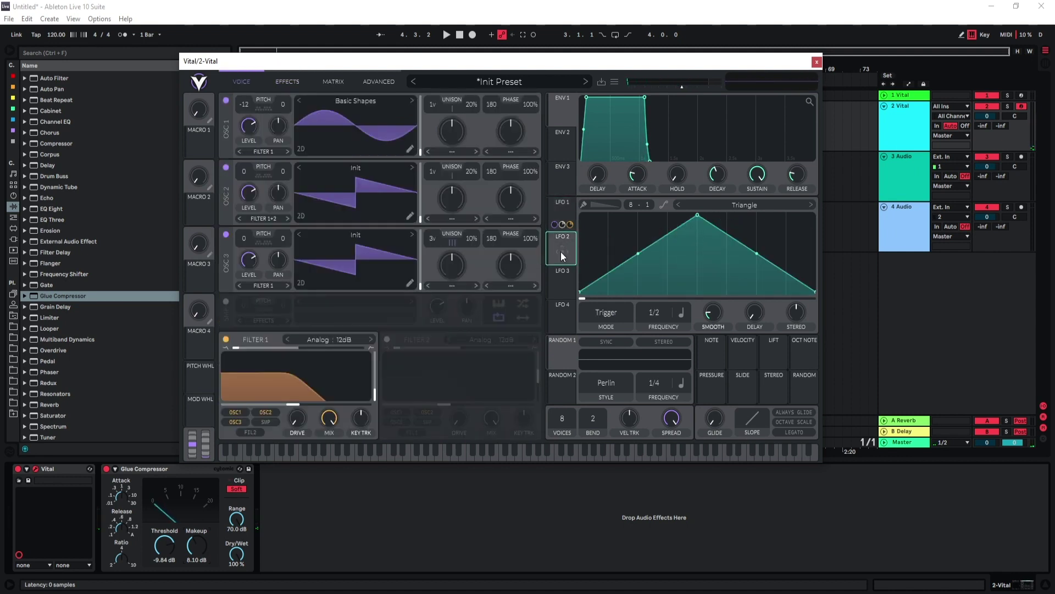
drag(560, 252, 298, 393)
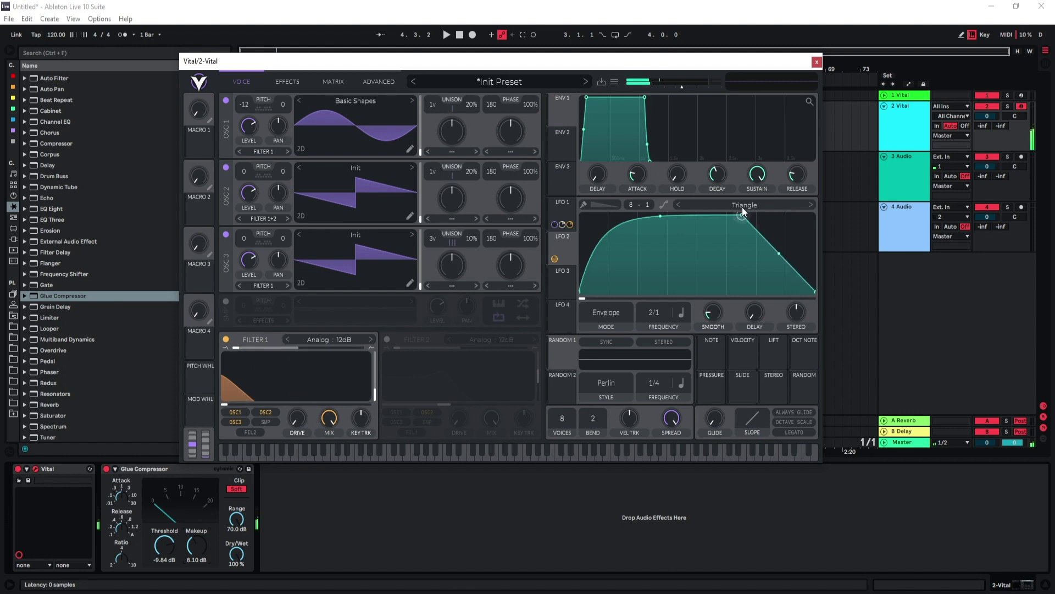
key(a)
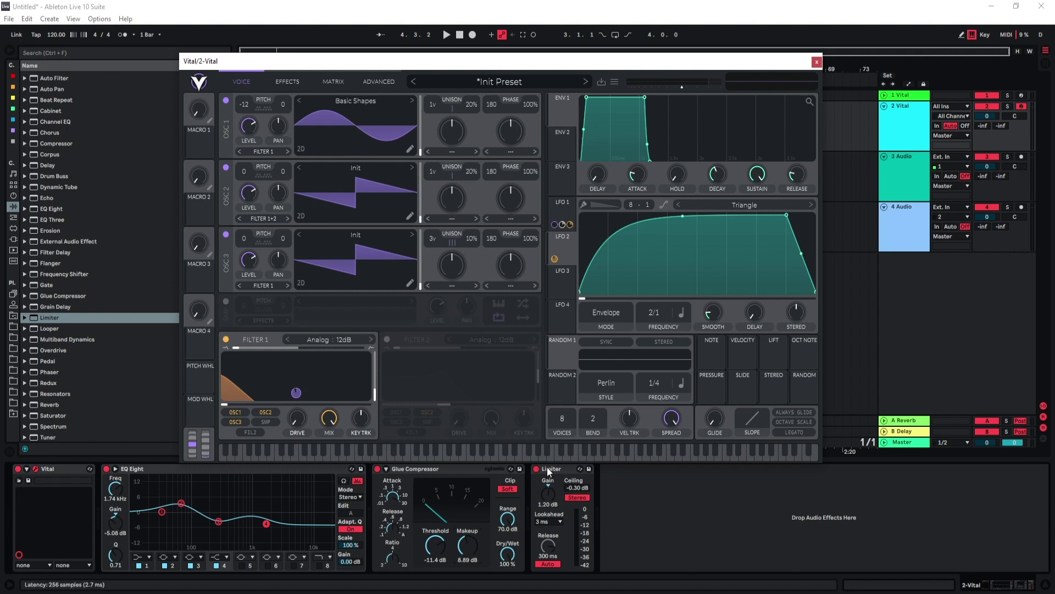
Step: Display LFO 1 and audition the finished patch with notes one octave lower and then three octaves higher
click(562, 209)
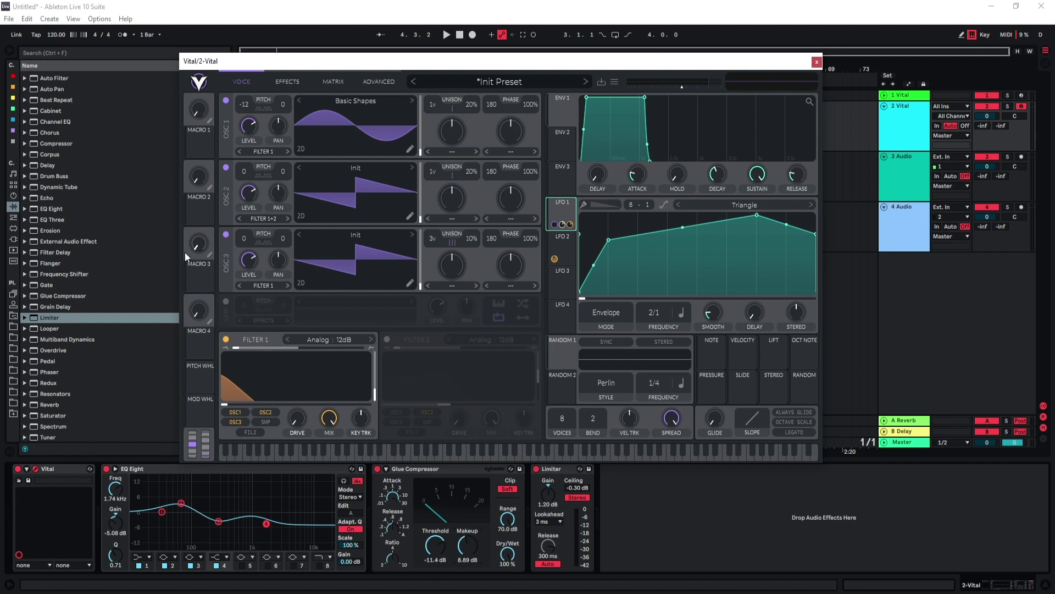
key(z)
key(a)
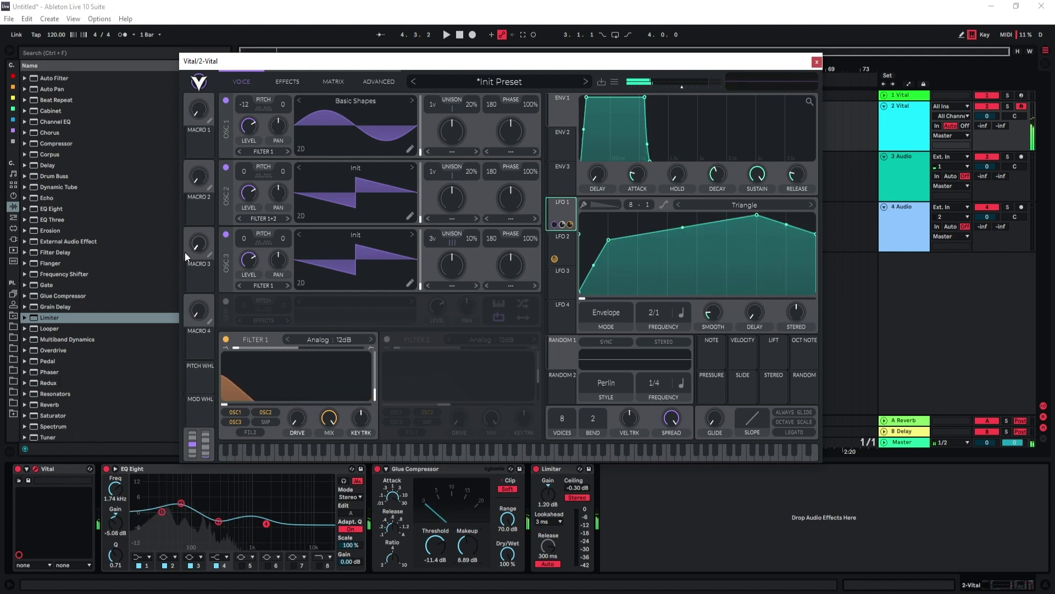
key(x)
key(x)
key(x)
key(a)
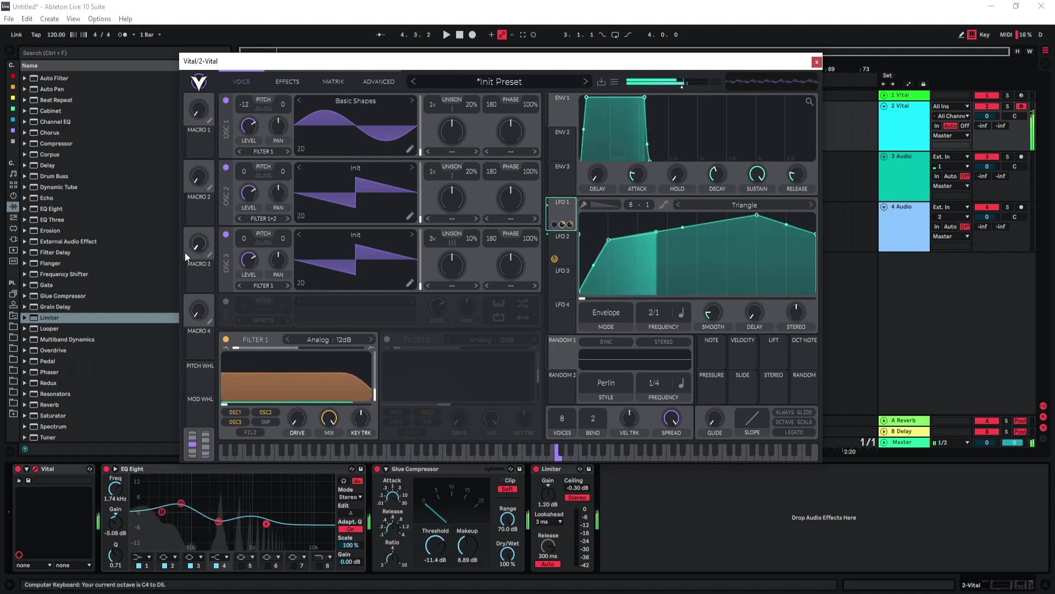